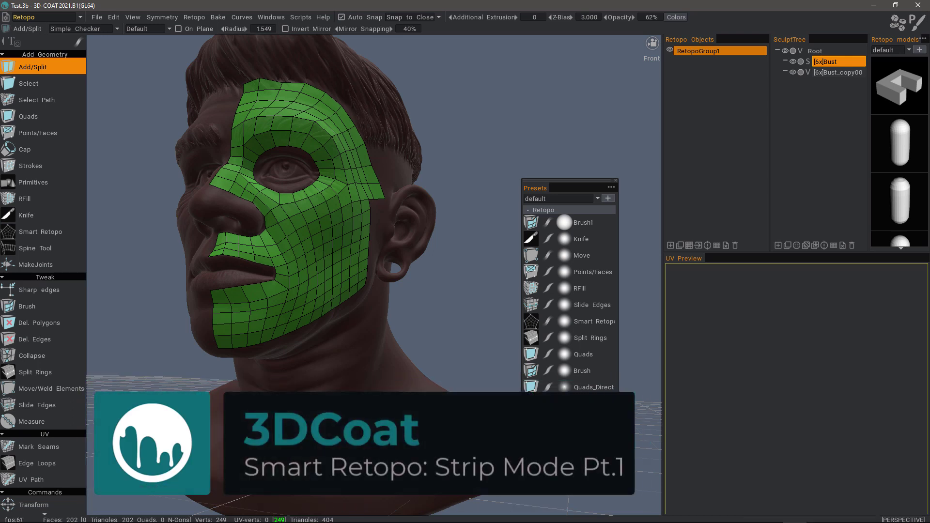
# - Activate Smart Retopo and set its mode to Strip
pyautogui.click(56, 234)
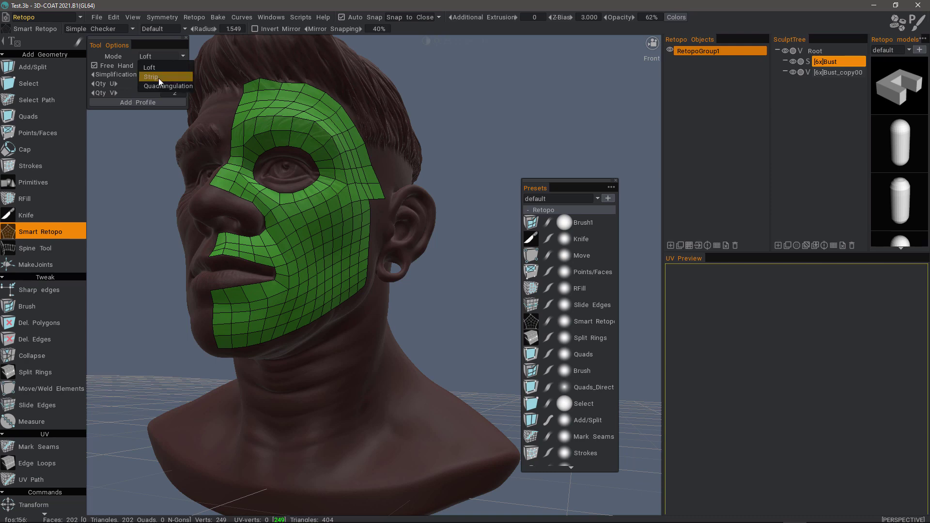
pyautogui.click(159, 77)
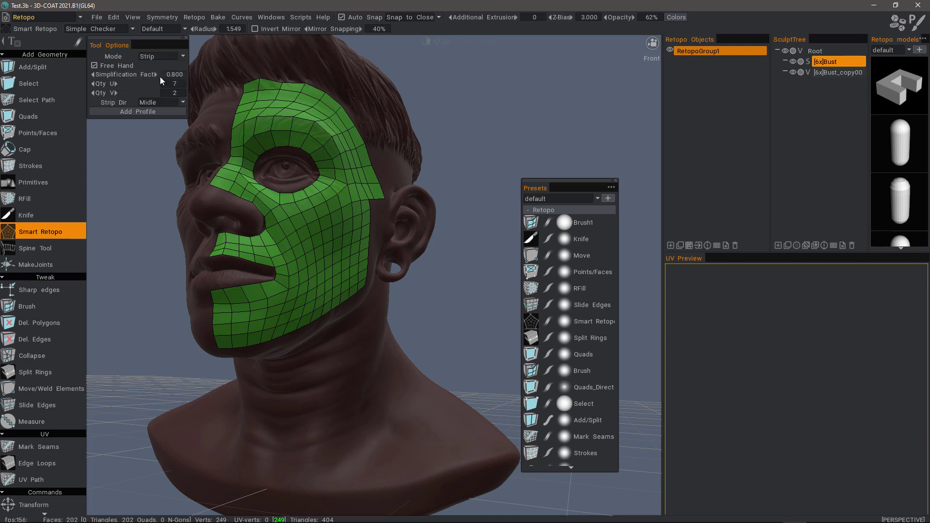
# - Sketch a strip across the forehead above the eyebrow on the side of the bust without retopo mesh
pyautogui.moveTo(152, 207); pyautogui.dragTo(203, 205)
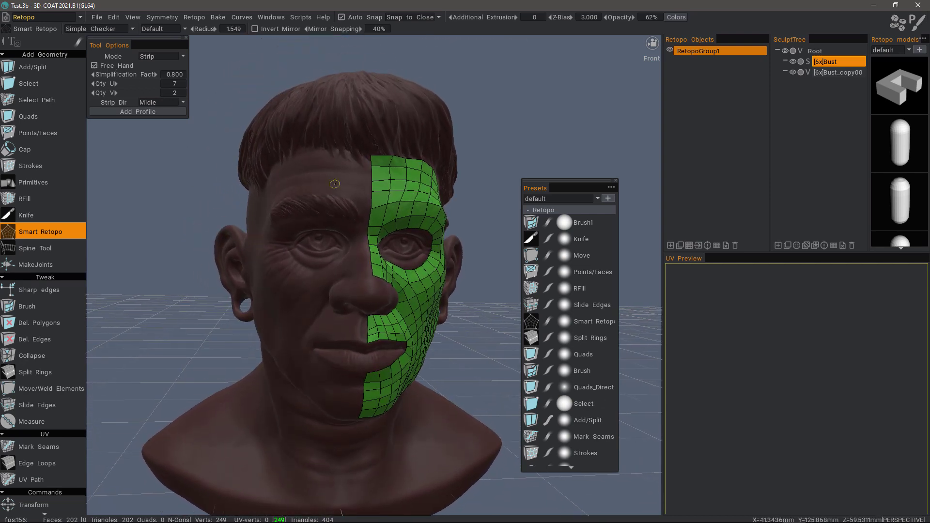
pyautogui.moveTo(358, 185)
pyautogui.mouseDown()
pyautogui.moveTo(304, 176)
pyautogui.moveTo(266, 202)
pyautogui.moveTo(345, 182)
pyautogui.mouseUp()
pyautogui.moveTo(260, 206)
pyautogui.keyDown('alt'); pyautogui.mouseDown()
pyautogui.moveTo(314, 307)
pyautogui.moveTo(257, 251)
pyautogui.moveTo(264, 182)
pyautogui.moveTo(262, 213)
pyautogui.mouseUp(); pyautogui.keyUp('alt')
pyautogui.moveTo(298, 245)
pyautogui.mouseDown()
pyautogui.moveTo(241, 239)
pyautogui.moveTo(191, 258)
pyautogui.mouseUp()
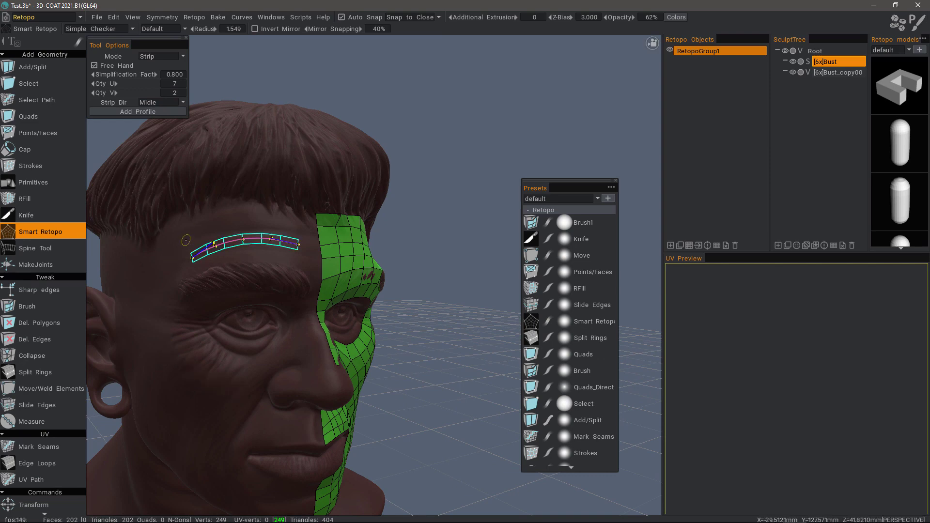
pyautogui.keyDown('alt'); pyautogui.moveTo(271, 228); pyautogui.dragTo(220, 228); pyautogui.keyUp('alt')
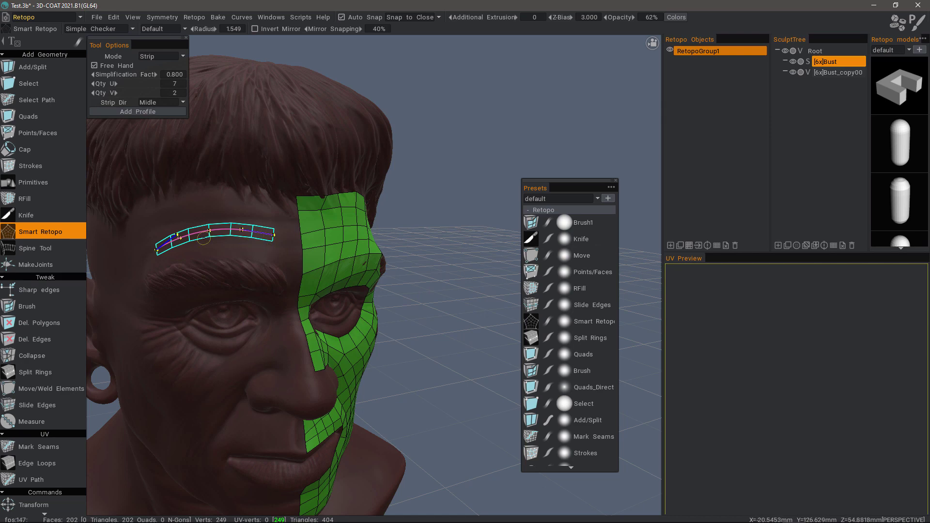
pyautogui.keyDown('alt'); pyautogui.moveTo(282, 239); pyautogui.dragTo(297, 229); pyautogui.keyUp('alt')
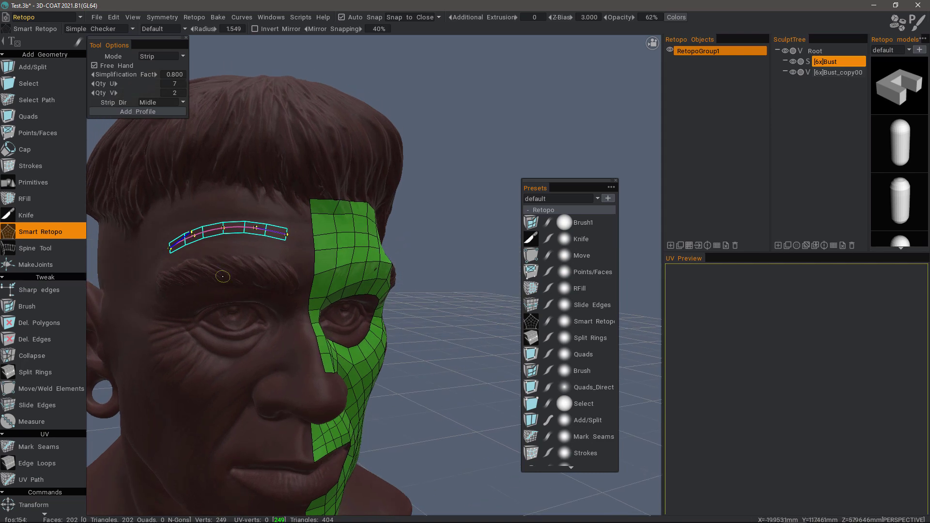
# - Sketch a curved strip under the uncovered eye, from the side of the nose around to the outer eye corner
pyautogui.moveTo(222, 277); pyautogui.dragTo(166, 260, button='middle')
pyautogui.moveTo(199, 314); pyautogui.dragTo(303, 348, button='middle')
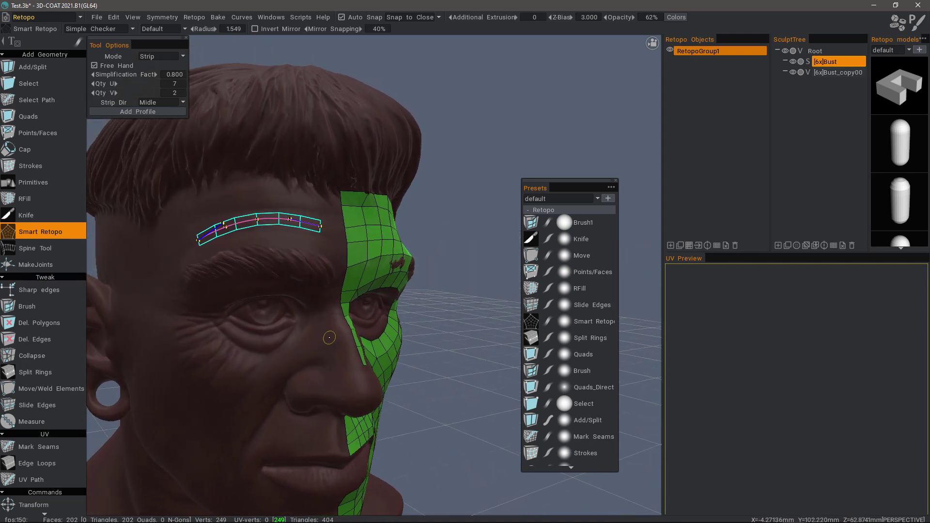
pyautogui.moveTo(332, 336)
pyautogui.mouseDown()
pyautogui.moveTo(274, 366)
pyautogui.moveTo(220, 372)
pyautogui.moveTo(173, 322)
pyautogui.mouseUp()
pyautogui.moveTo(177, 325)
pyautogui.mouseDown(button='middle')
pyautogui.moveTo(231, 423)
pyautogui.moveTo(259, 371)
pyautogui.moveTo(226, 375)
pyautogui.mouseUp(button='middle')
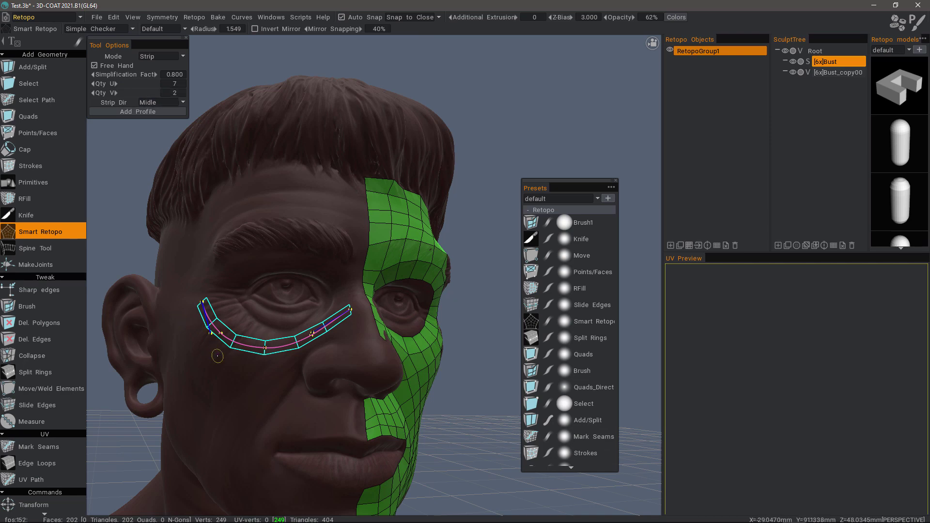
# - Widen the strip under the eye by setting the radius to 3.660
pyautogui.keyDown('alt'); pyautogui.moveTo(217, 356); pyautogui.dragTo(331, 322); pyautogui.keyUp('alt')
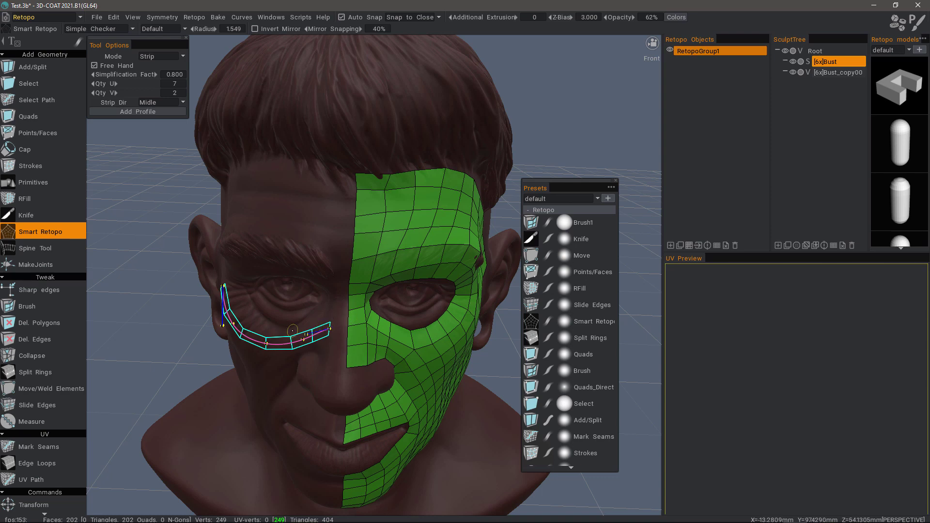
pyautogui.moveTo(292, 331); pyautogui.dragTo(261, 332, button='middle')
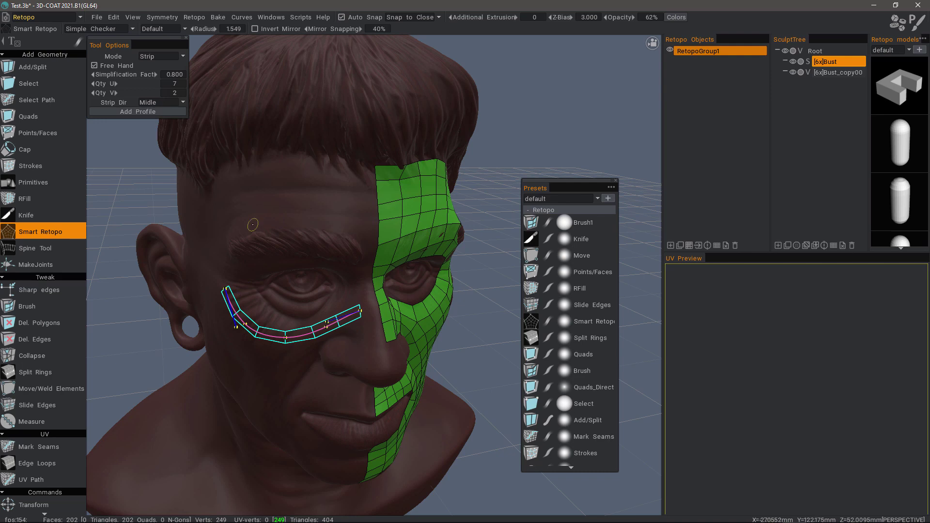
pyautogui.moveTo(266, 223)
pyautogui.mouseDown(button='right')
pyautogui.moveTo(277, 225)
pyautogui.moveTo(266, 225)
pyautogui.mouseUp(button='right')
pyautogui.moveTo(276, 223); pyautogui.dragTo(275, 223, button='right')
pyautogui.click(327, 327)
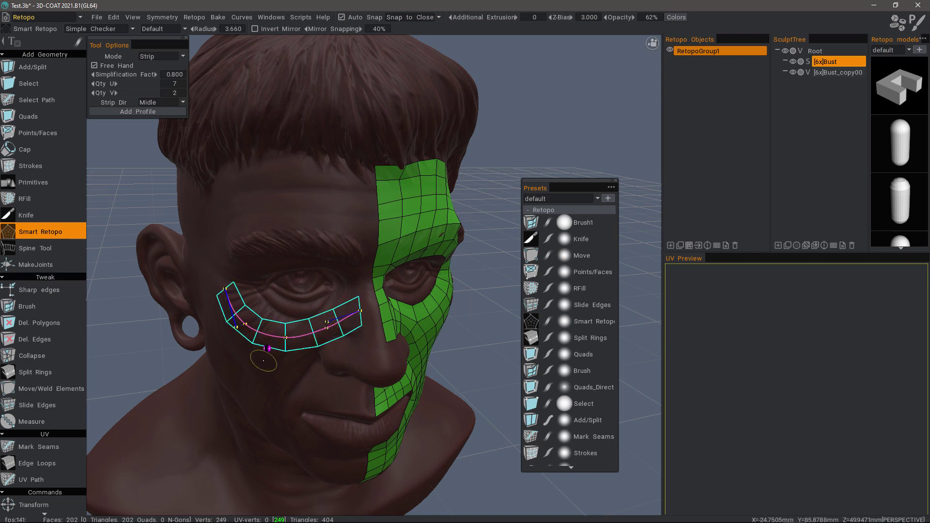
# - Examine from several angles how the strip's inner end lies relative to the centre edge of the existing mesh
pyautogui.moveTo(232, 391)
pyautogui.keyDown('alt'); pyautogui.mouseDown()
pyautogui.moveTo(277, 291)
pyautogui.moveTo(360, 283)
pyautogui.moveTo(349, 282)
pyautogui.mouseUp(); pyautogui.keyUp('alt')
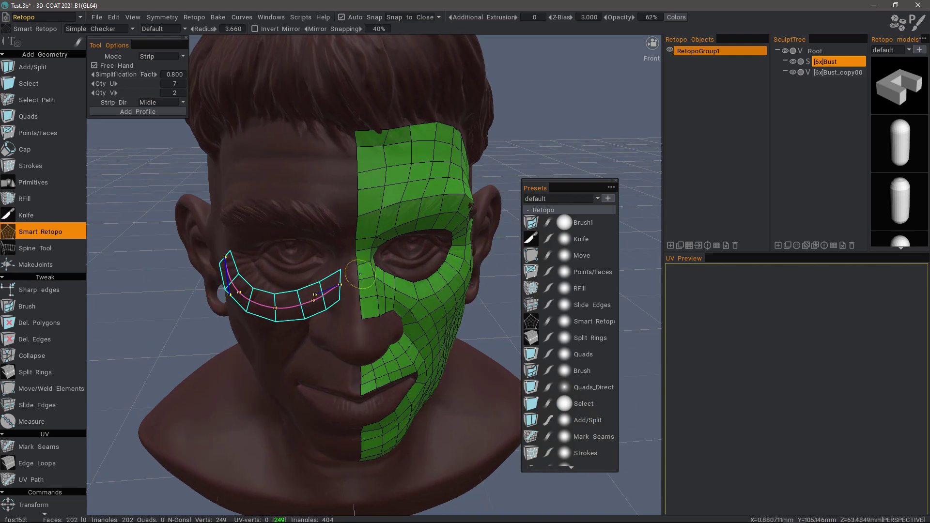
pyautogui.keyDown('alt'); pyautogui.moveTo(358, 274); pyautogui.dragTo(370, 271); pyautogui.keyUp('alt')
pyautogui.keyDown('alt'); pyautogui.moveTo(130, 91); pyautogui.dragTo(142, 92); pyautogui.keyUp('alt')
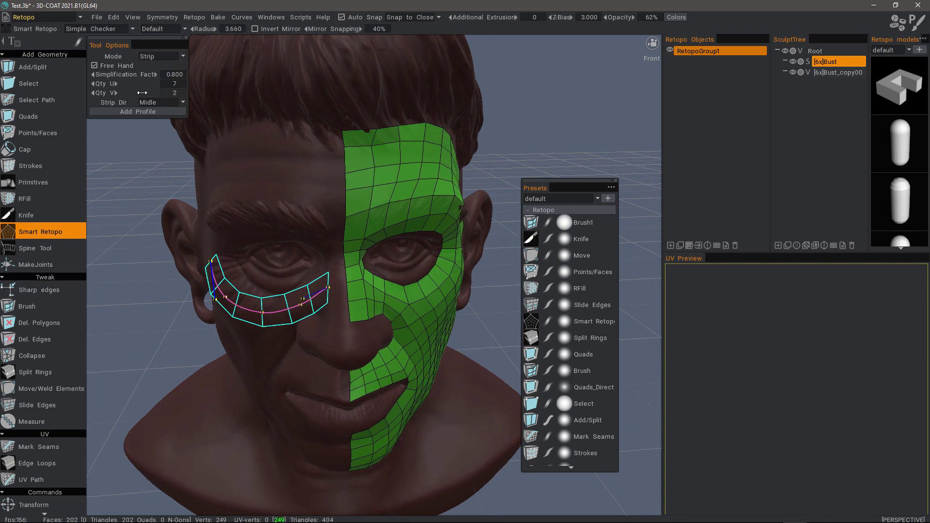
pyautogui.keyDown('alt'); pyautogui.moveTo(290, 276); pyautogui.dragTo(329, 275); pyautogui.keyUp('alt')
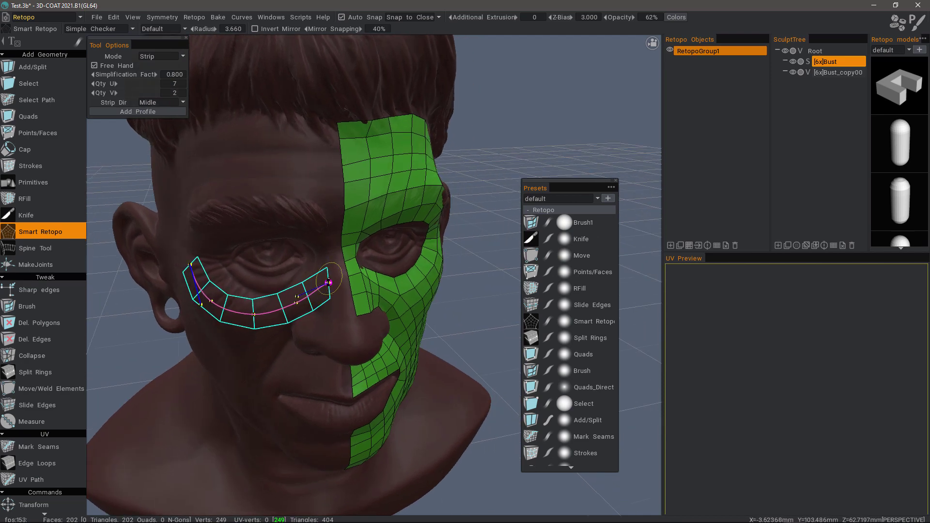
pyautogui.moveTo(327, 276)
pyautogui.keyDown('alt'); pyautogui.mouseDown()
pyautogui.moveTo(347, 280)
pyautogui.moveTo(331, 280)
pyautogui.mouseUp(); pyautogui.keyUp('alt')
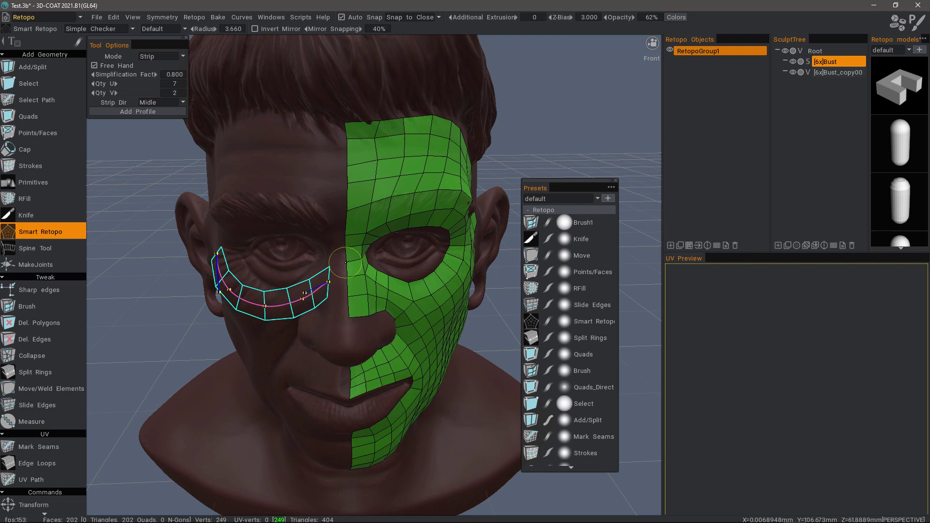
pyautogui.keyDown('alt'); pyautogui.moveTo(350, 285); pyautogui.dragTo(345, 293); pyautogui.keyUp('alt')
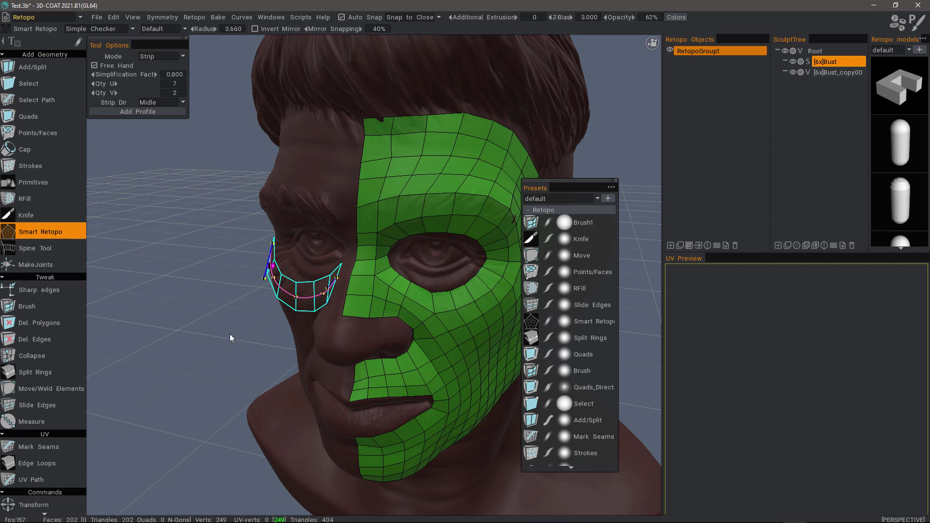
pyautogui.moveTo(230, 334)
pyautogui.mouseDown()
pyautogui.moveTo(342, 317)
pyautogui.moveTo(356, 270)
pyautogui.mouseUp()
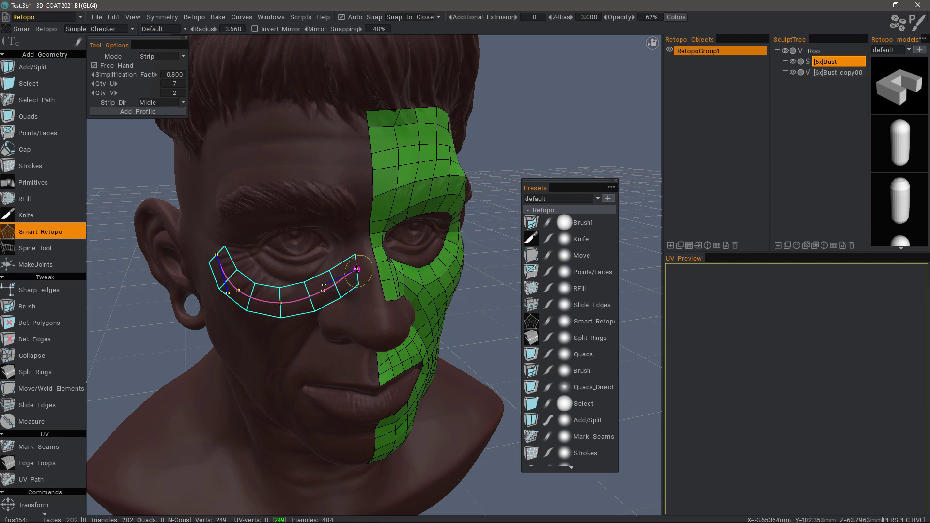
pyautogui.keyDown('alt'); pyautogui.moveTo(364, 279); pyautogui.dragTo(381, 250); pyautogui.keyUp('alt')
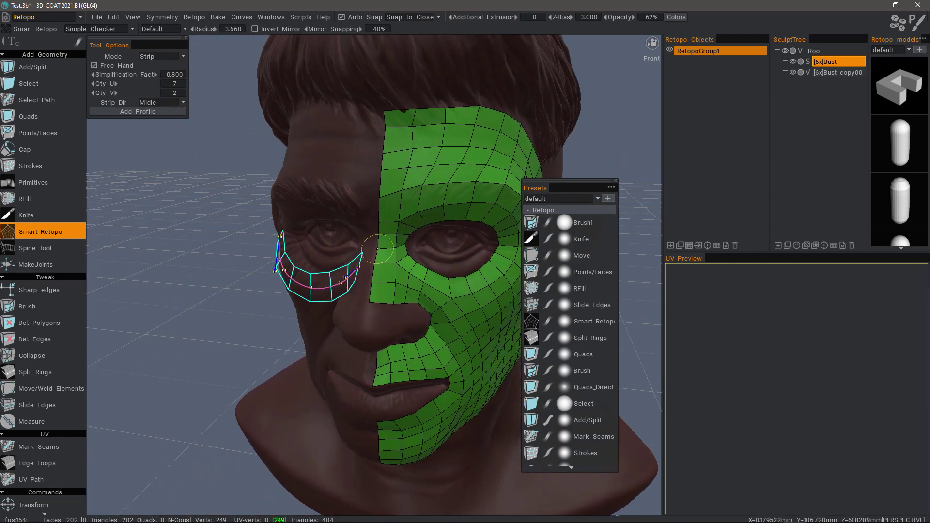
pyautogui.keyDown('alt'); pyautogui.moveTo(370, 281); pyautogui.dragTo(380, 262); pyautogui.keyUp('alt')
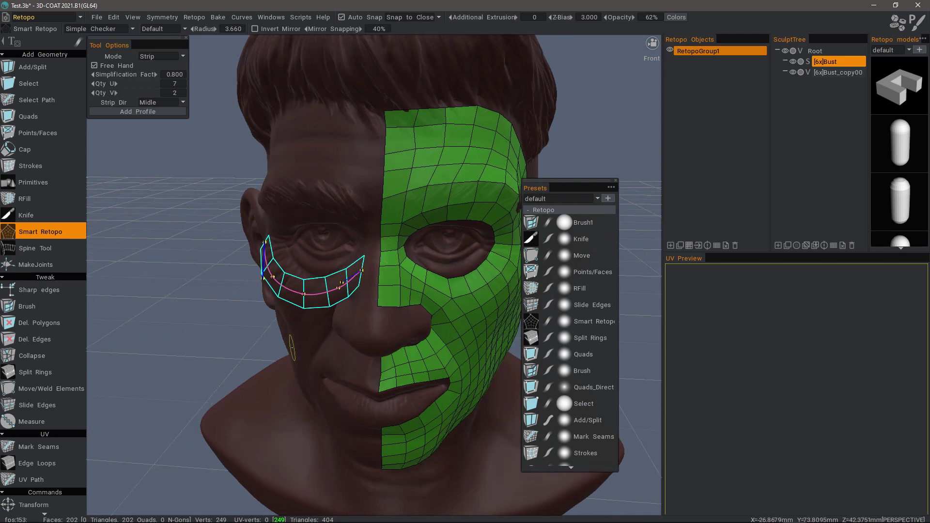
# - Narrow the strip to a radius of 2.104, extend its inner end to the mesh's centre edge and adjust its curve points
pyautogui.moveTo(365, 328)
pyautogui.keyDown('alt'); pyautogui.mouseDown()
pyautogui.moveTo(341, 296)
pyautogui.moveTo(373, 279)
pyautogui.mouseUp(); pyautogui.keyUp('alt')
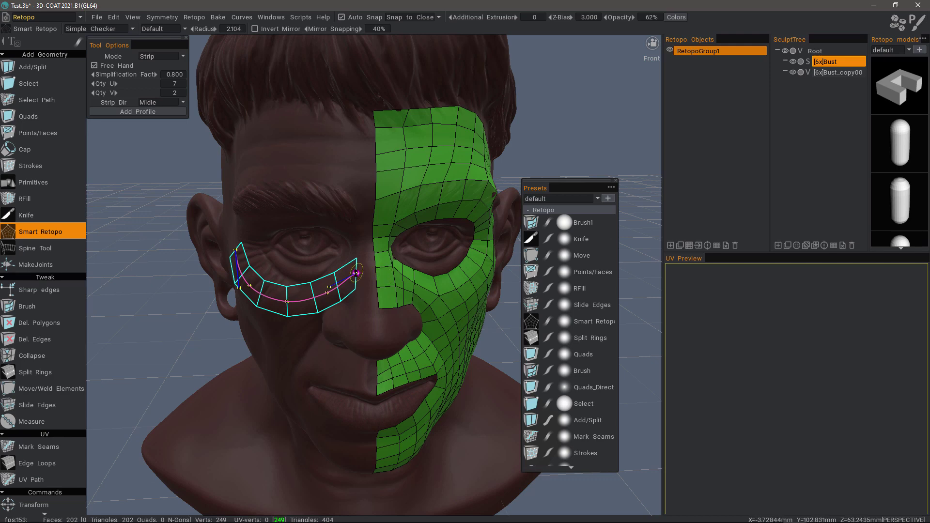
pyautogui.scroll(-3, 358, 274)
pyautogui.keyDown('alt'); pyautogui.moveTo(362, 293); pyautogui.dragTo(342, 254); pyautogui.keyUp('alt')
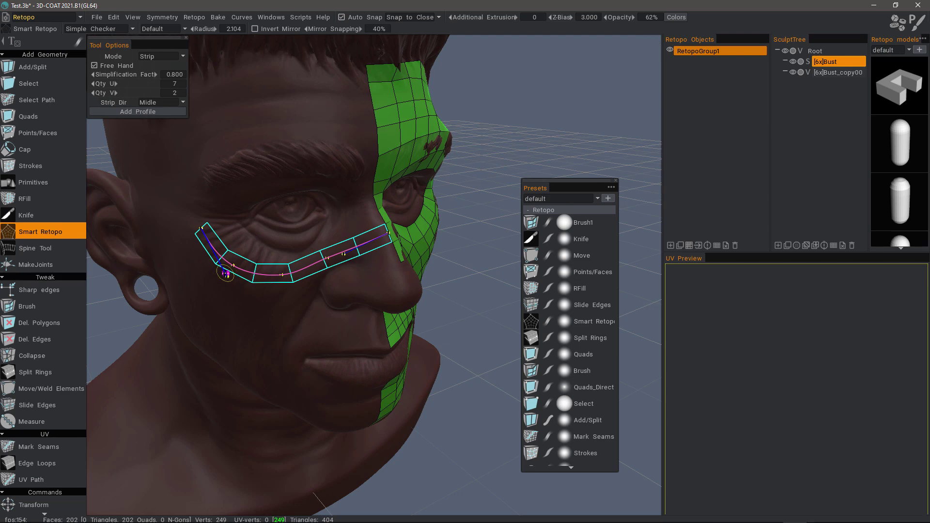
pyautogui.moveTo(226, 274)
pyautogui.mouseDown()
pyautogui.moveTo(248, 254)
pyautogui.moveTo(208, 269)
pyautogui.moveTo(210, 280)
pyautogui.moveTo(241, 250)
pyautogui.moveTo(237, 262)
pyautogui.mouseUp()
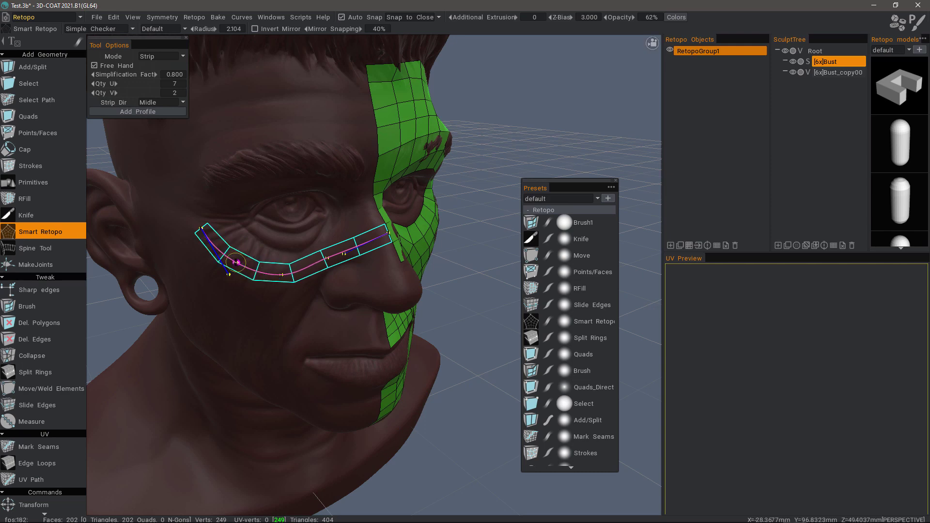
pyautogui.moveTo(327, 257)
pyautogui.mouseDown()
pyautogui.moveTo(345, 255)
pyautogui.moveTo(322, 260)
pyautogui.moveTo(333, 259)
pyautogui.mouseUp()
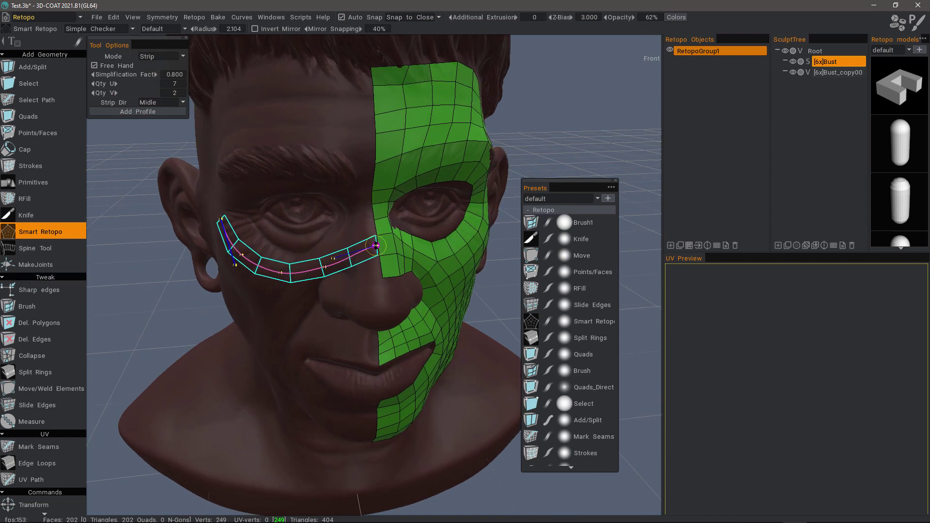
pyautogui.keyDown('alt'); pyautogui.moveTo(403, 317); pyautogui.dragTo(367, 316); pyautogui.keyUp('alt')
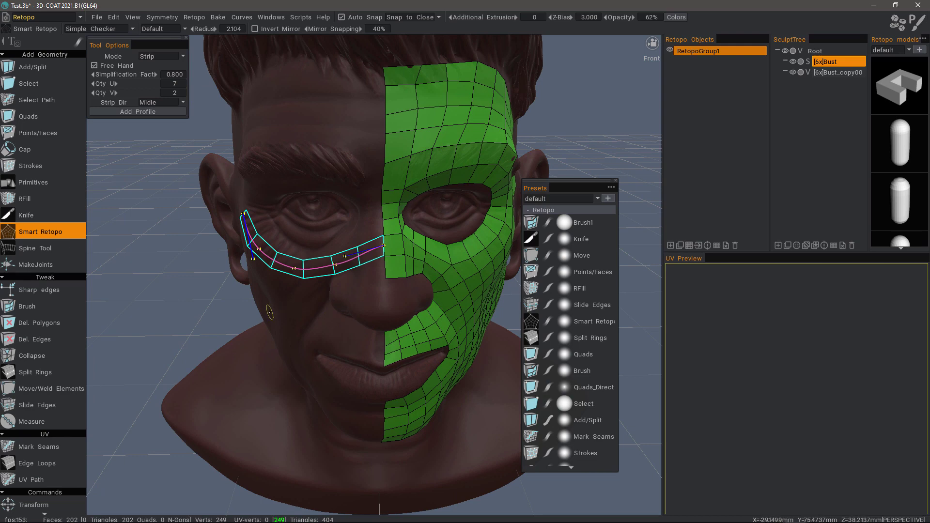
# - Create the strip's polygons joined to the face mesh, and undo their creation
pyautogui.press('Return')
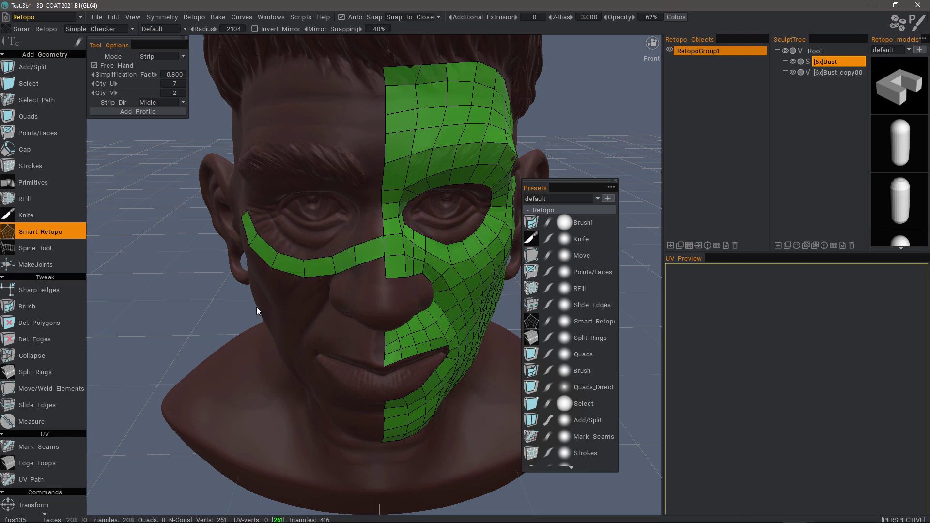
pyautogui.moveTo(257, 306); pyautogui.dragTo(349, 310, button='right')
pyautogui.moveTo(349, 310)
pyautogui.keyDown('alt'); pyautogui.mouseDown()
pyautogui.moveTo(407, 312)
pyautogui.moveTo(277, 307)
pyautogui.mouseUp(); pyautogui.keyUp('alt')
pyautogui.scroll(-2, 280, 305)
pyautogui.hotkey('ctrl', 'z')
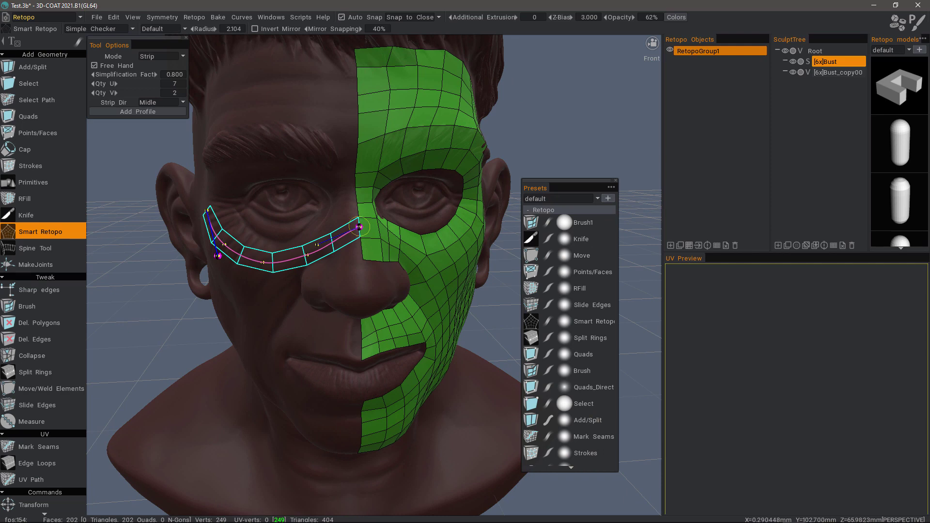
# - Pull the strip's inner end away from the face mesh and create it as a separate row of polygons
pyautogui.moveTo(360, 227); pyautogui.dragTo(347, 233)
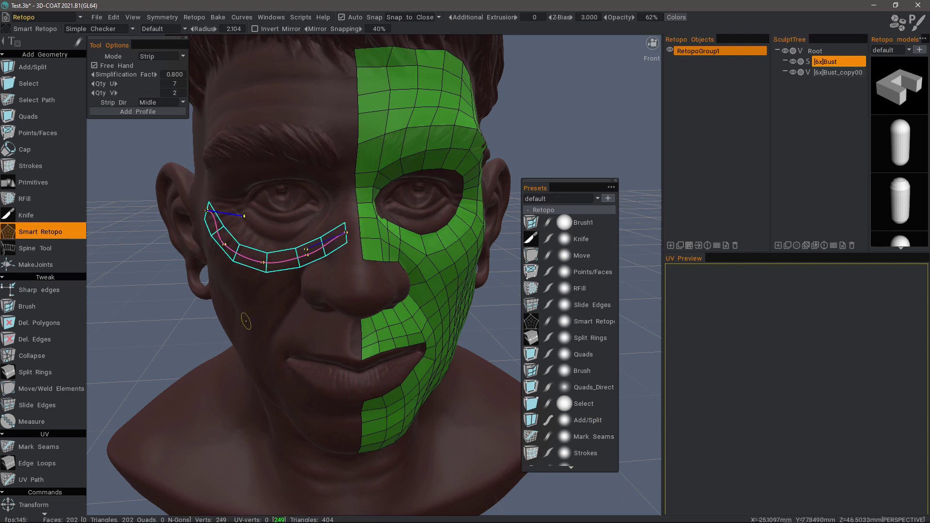
pyautogui.press('Return')
# - Create a second strip along the upper edge of the under-eye strip with Strip Dir set to Right
pyautogui.keyDown('alt'); pyautogui.moveTo(211, 305); pyautogui.dragTo(379, 200); pyautogui.keyUp('alt')
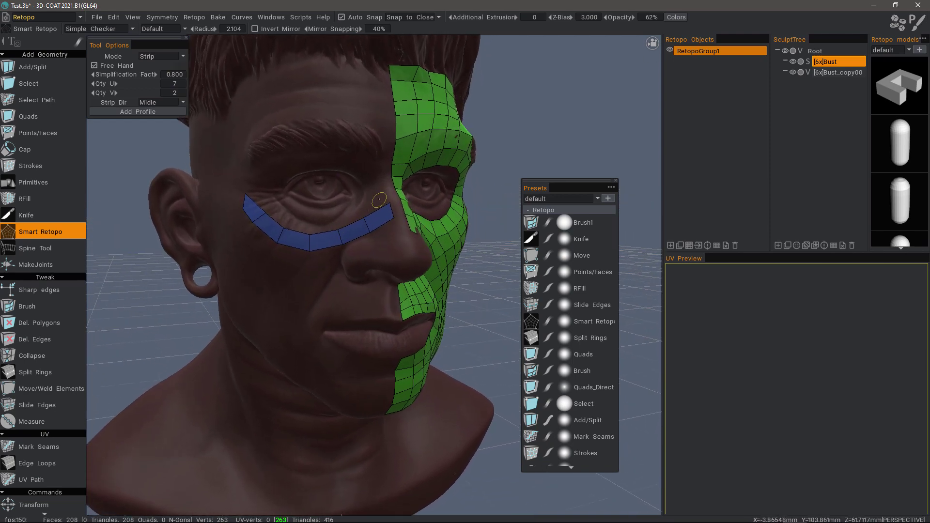
pyautogui.keyDown('alt'); pyautogui.moveTo(379, 199); pyautogui.dragTo(405, 222, button='right'); pyautogui.keyUp('alt')
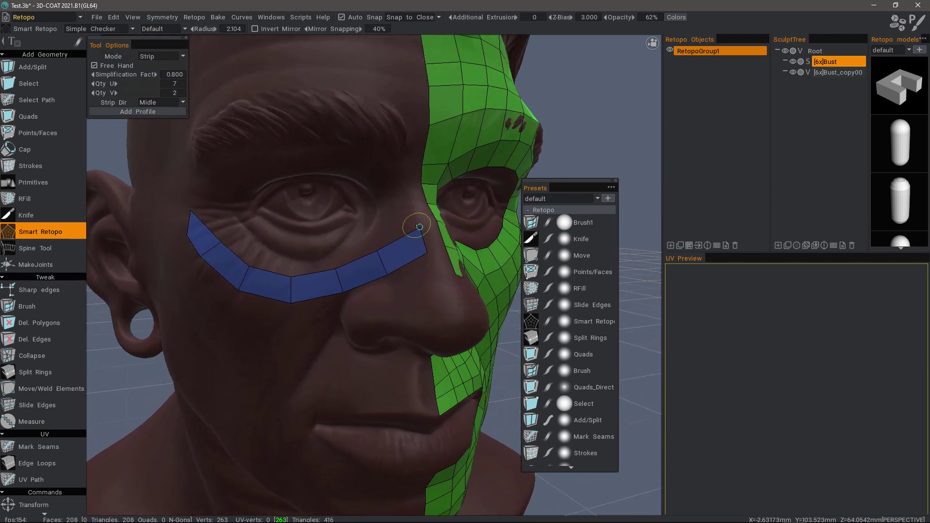
pyautogui.moveTo(419, 227)
pyautogui.mouseDown()
pyautogui.moveTo(334, 267)
pyautogui.moveTo(290, 276)
pyautogui.moveTo(249, 266)
pyautogui.moveTo(191, 209)
pyautogui.mouseUp()
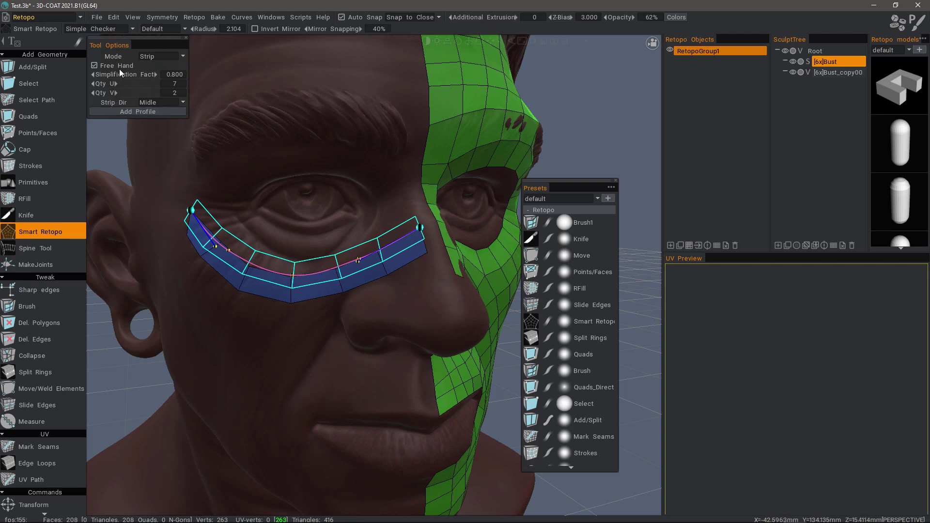
pyautogui.click(183, 102)
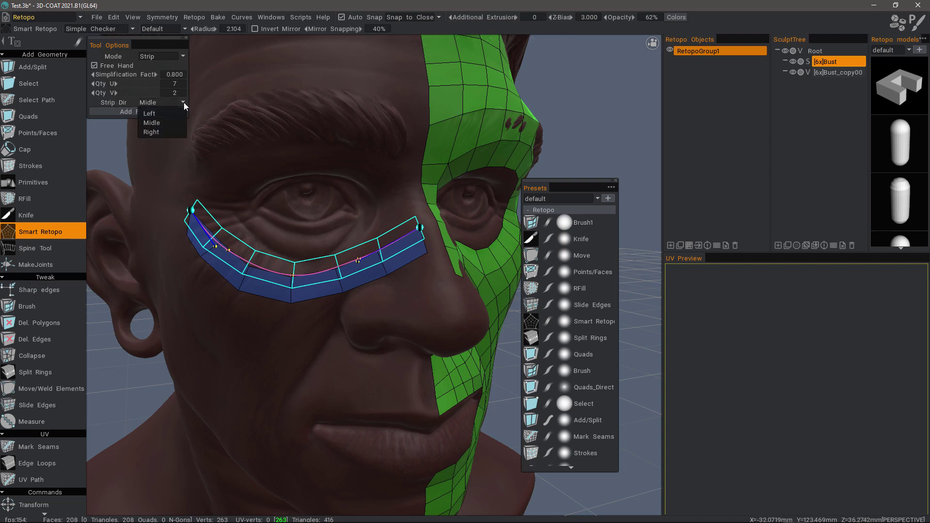
pyautogui.click(170, 131)
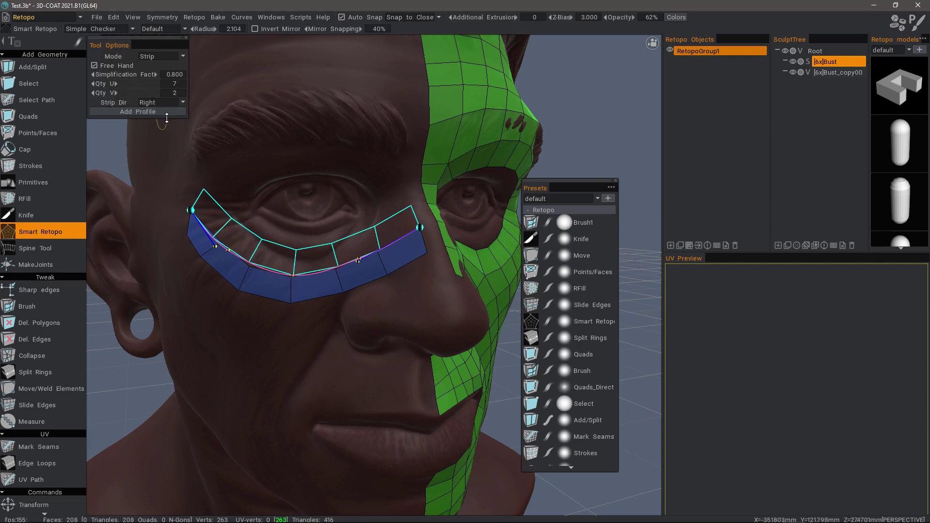
pyautogui.press('Return')
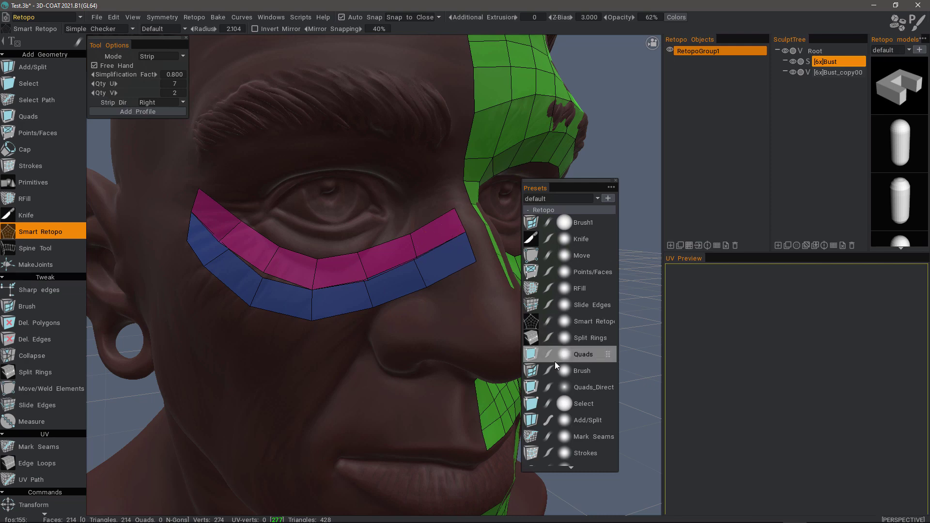
# - Select the vertices along the shared seam between the two under-eye strips, using the Select tool in Vertices mode
pyautogui.click(36, 85)
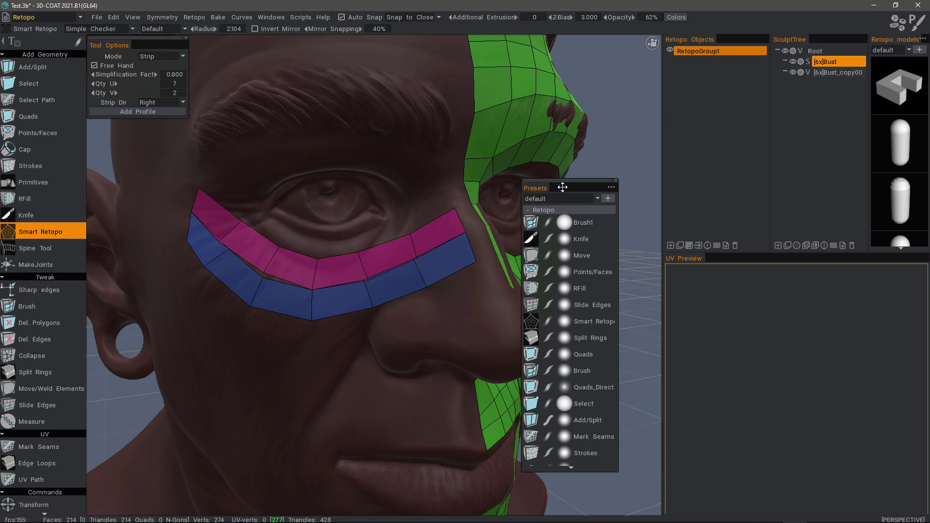
pyautogui.click(309, 29)
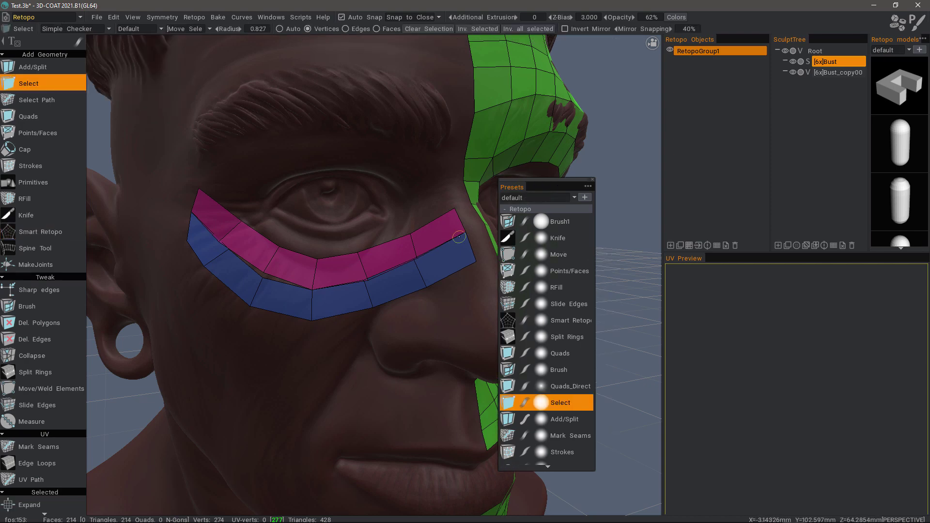
pyautogui.moveTo(465, 233)
pyautogui.mouseDown()
pyautogui.moveTo(356, 281)
pyautogui.moveTo(308, 289)
pyautogui.moveTo(258, 283)
pyautogui.moveTo(194, 213)
pyautogui.moveTo(202, 218)
pyautogui.mouseUp()
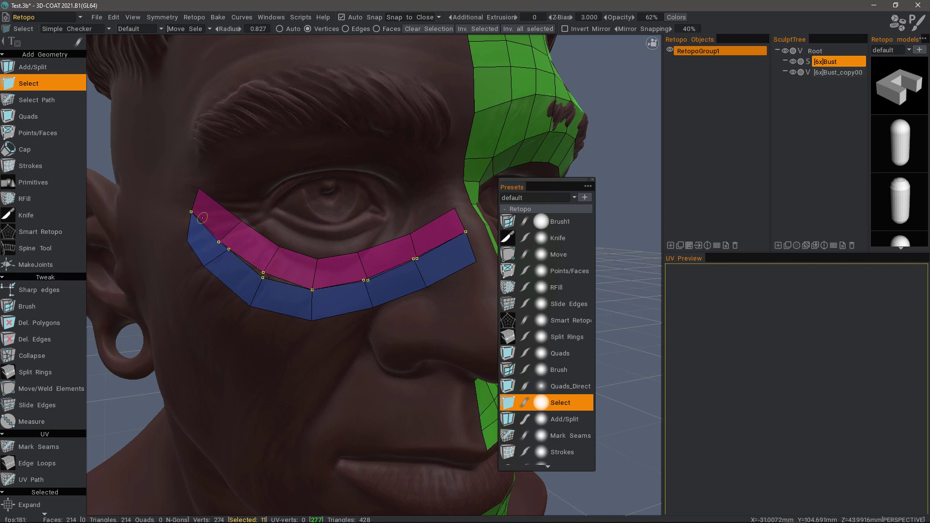
# - Weld the selected seam vertices with a tolerance of 29 to merge the two under-eye strips
pyautogui.press('space')
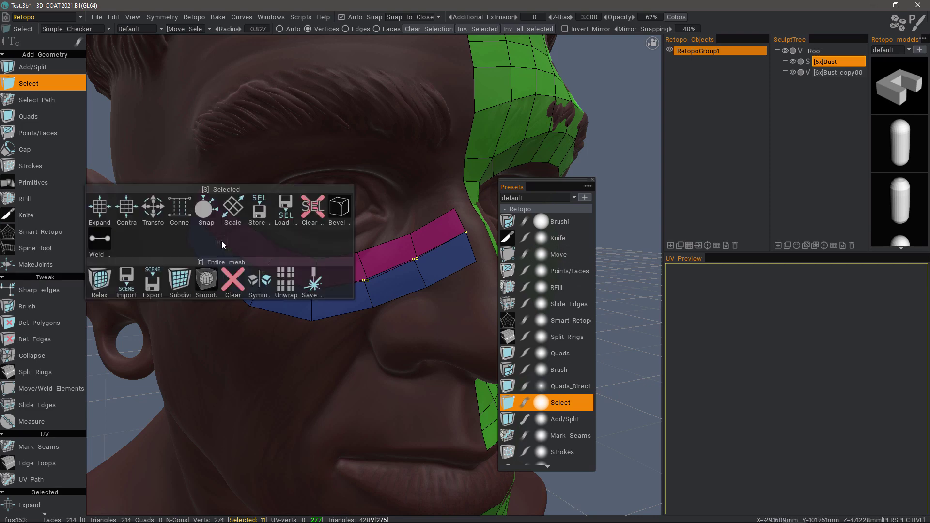
pyautogui.click(100, 238)
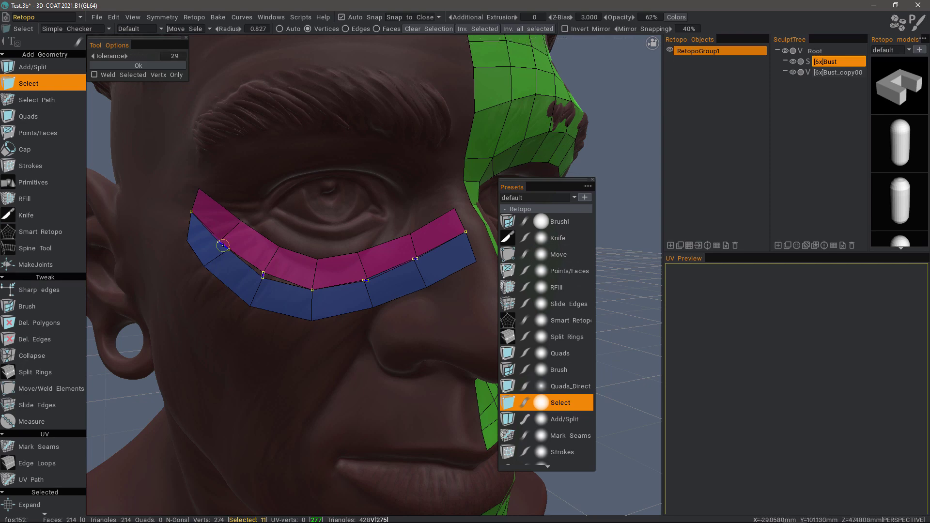
pyautogui.keyDown('alt'); pyautogui.moveTo(329, 299); pyautogui.dragTo(377, 277); pyautogui.keyUp('alt')
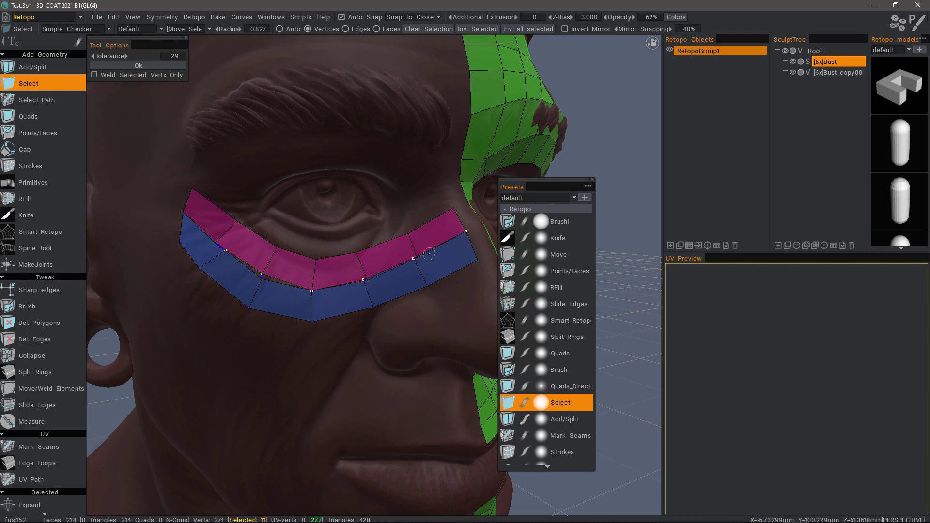
pyautogui.keyDown('alt'); pyautogui.moveTo(429, 253); pyautogui.dragTo(312, 294); pyautogui.keyUp('alt')
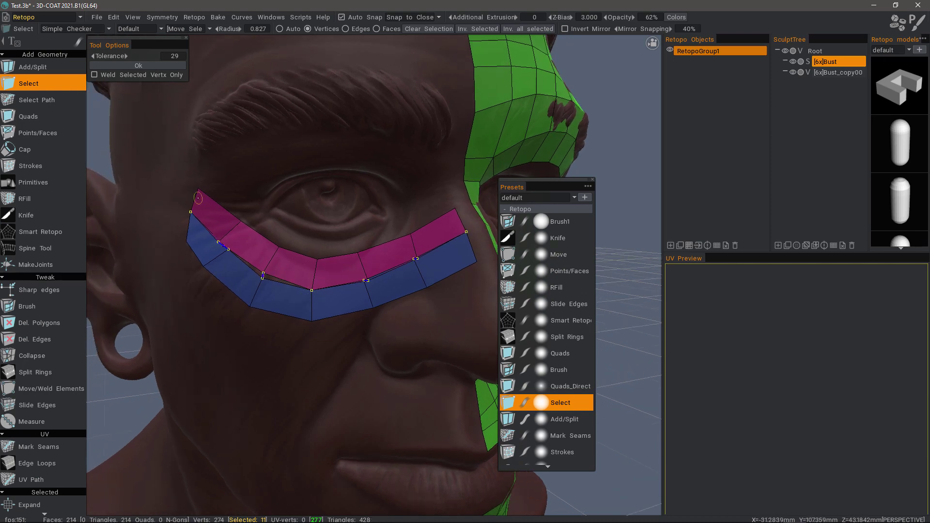
pyautogui.click(138, 66)
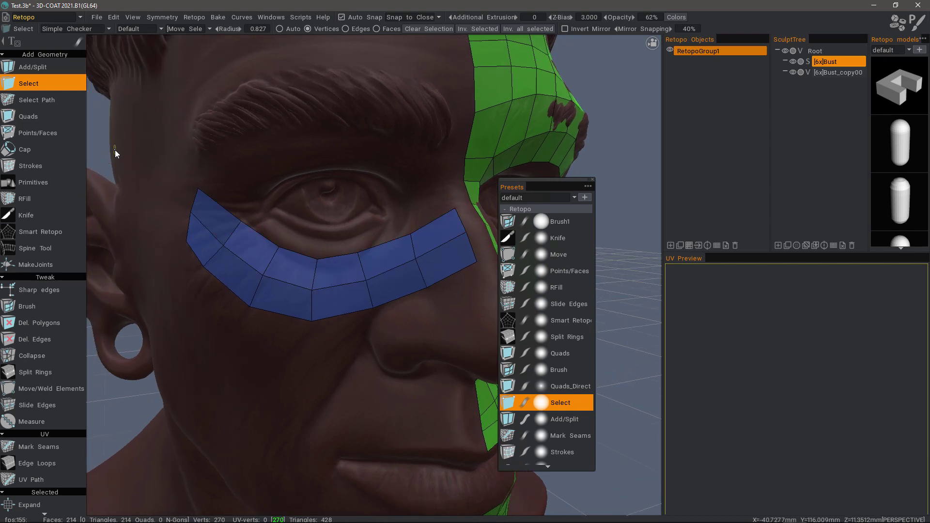
# - Weld the upper and middle vertices of the strip's inner end to the face mesh's centre edge with Move/Weld Elements
pyautogui.keyDown('alt'); pyautogui.moveTo(299, 305); pyautogui.dragTo(223, 313, button='right'); pyautogui.keyUp('alt')
pyautogui.keyDown('alt'); pyautogui.moveTo(267, 350); pyautogui.dragTo(269, 361); pyautogui.keyUp('alt')
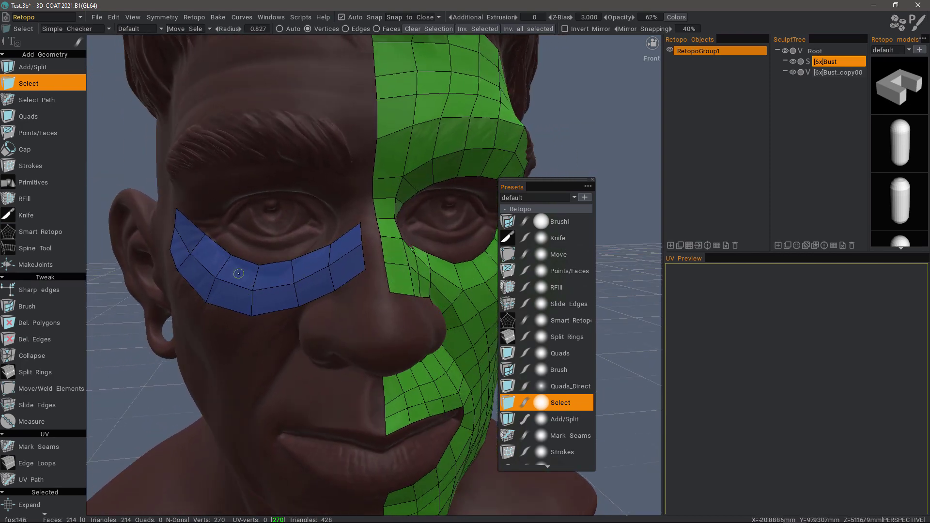
pyautogui.click(38, 390)
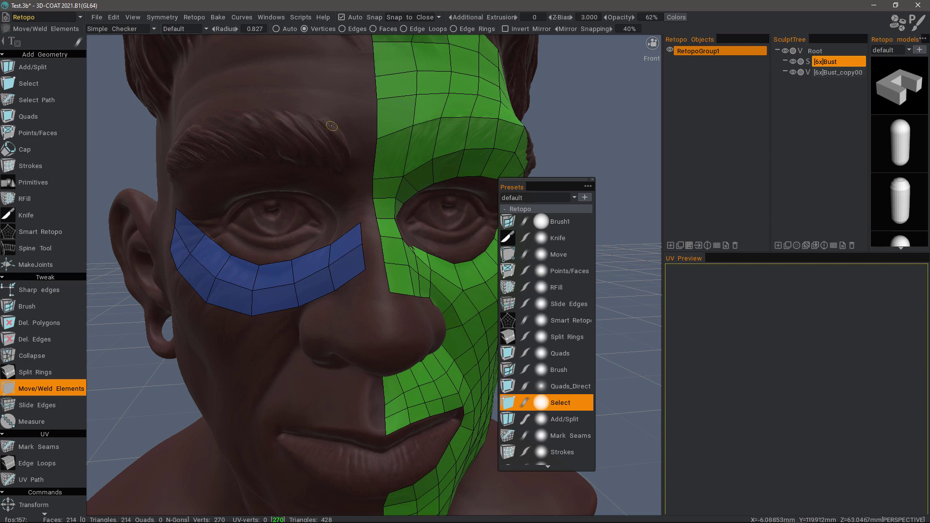
pyautogui.click(362, 243)
pyautogui.click(381, 235)
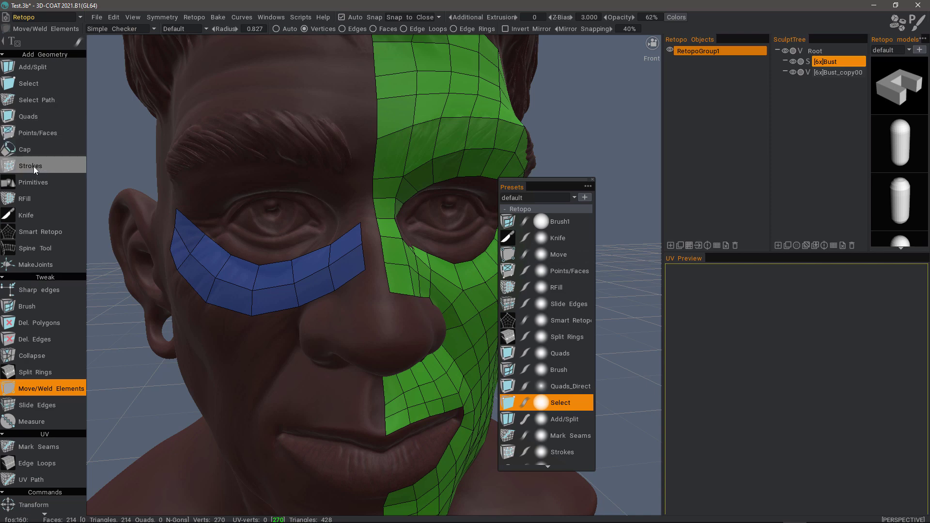
pyautogui.click(362, 243)
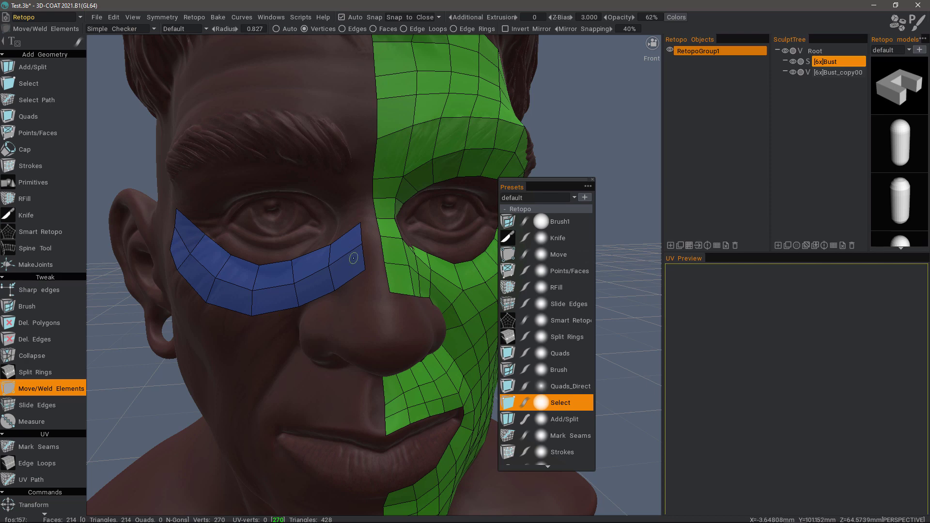
pyautogui.moveTo(362, 243); pyautogui.dragTo(332, 181)
pyautogui.keyDown('alt'); pyautogui.moveTo(279, 224); pyautogui.dragTo(342, 194); pyautogui.keyUp('alt')
pyautogui.keyDown('alt'); pyautogui.moveTo(335, 252); pyautogui.dragTo(299, 201); pyautogui.keyUp('alt')
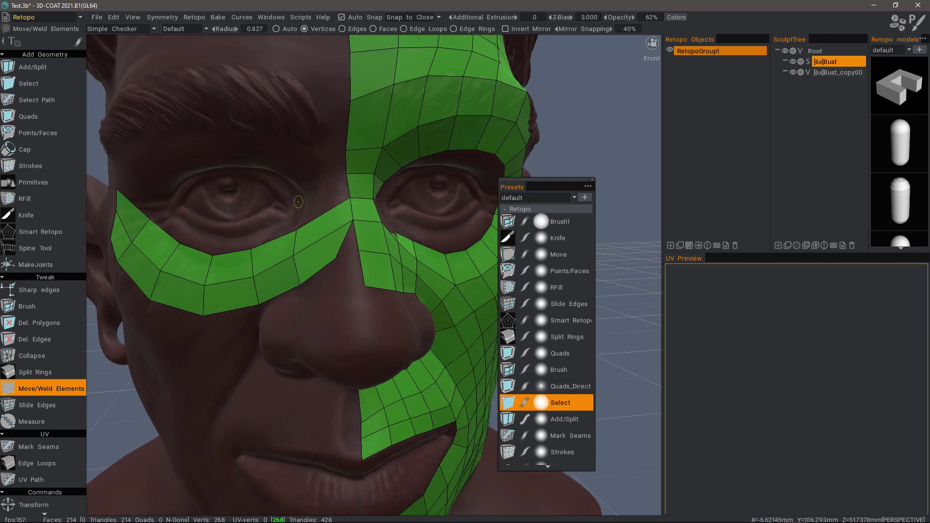
# - Move the strip's lower inner corner vertex onto the face mesh's centre edge with Points/Faces to close the gap
pyautogui.click(50, 131)
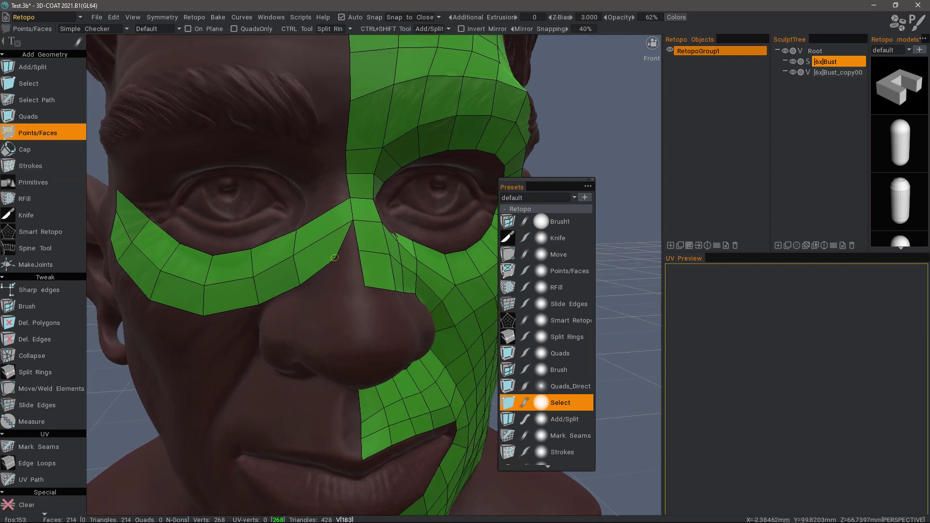
pyautogui.keyDown('alt'); pyautogui.moveTo(323, 253); pyautogui.dragTo(351, 255); pyautogui.keyUp('alt')
pyautogui.keyDown('alt'); pyautogui.moveTo(352, 254); pyautogui.dragTo(351, 255); pyautogui.keyUp('alt')
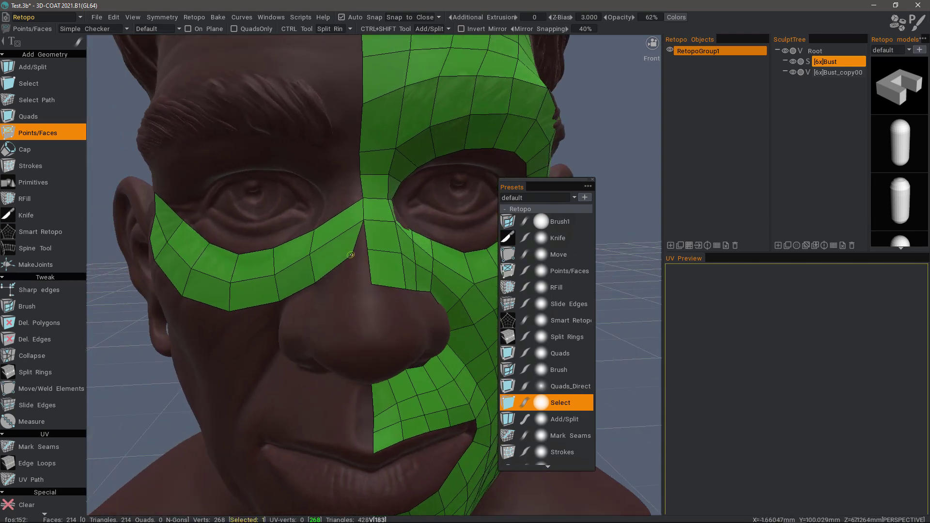
pyautogui.click(367, 250)
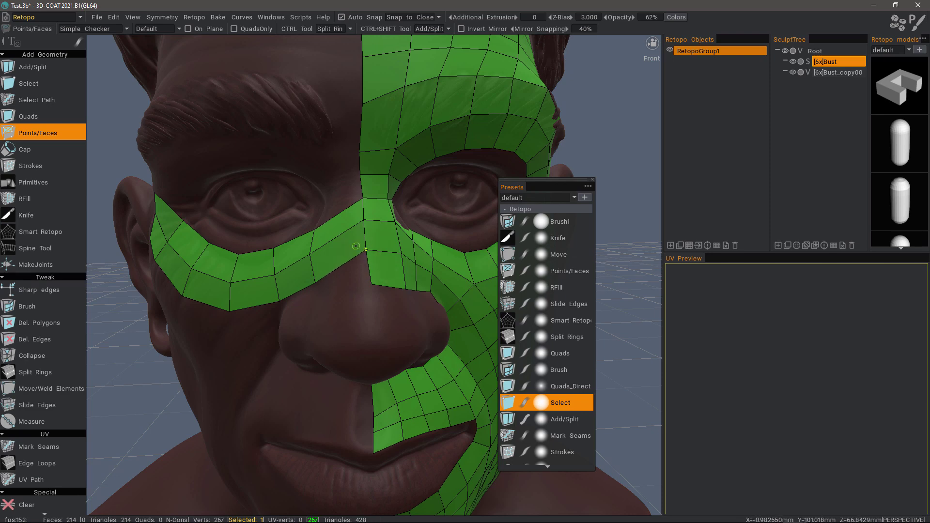
pyautogui.keyDown('alt'); pyautogui.moveTo(356, 246); pyautogui.dragTo(402, 249); pyautogui.keyUp('alt')
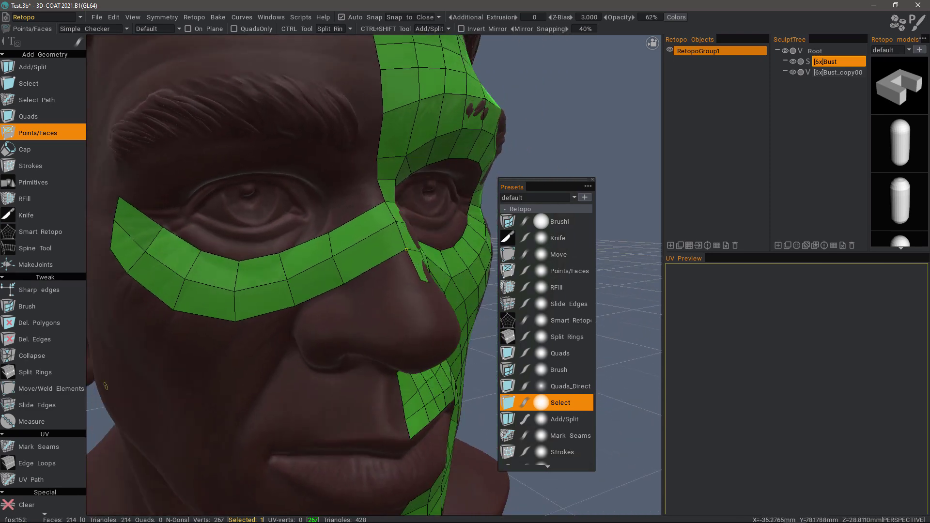